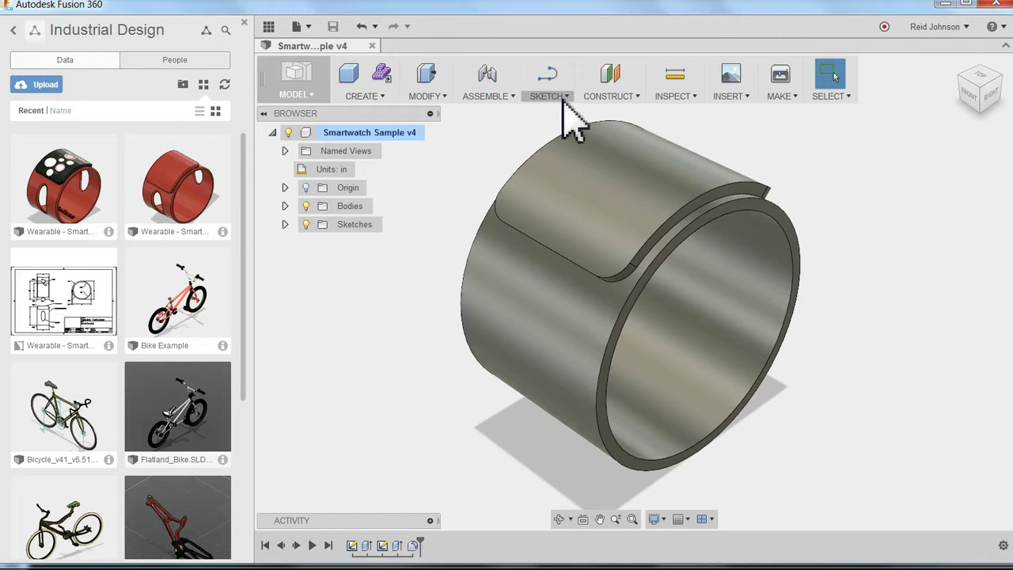
- Start the Center Diameter Circle tool from the Sketch menu's Circle options
click(558, 96)
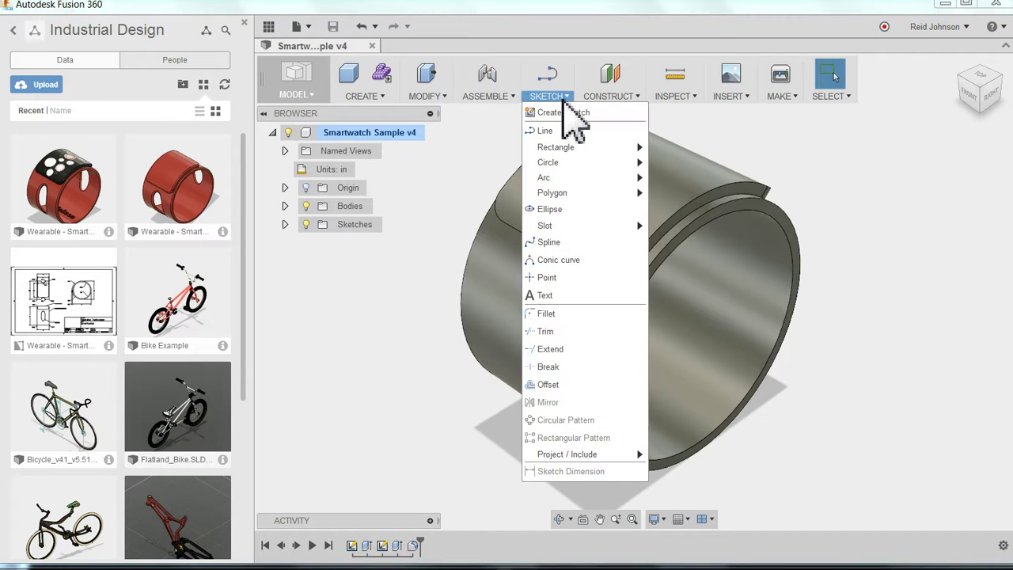
mouse_move(559, 164)
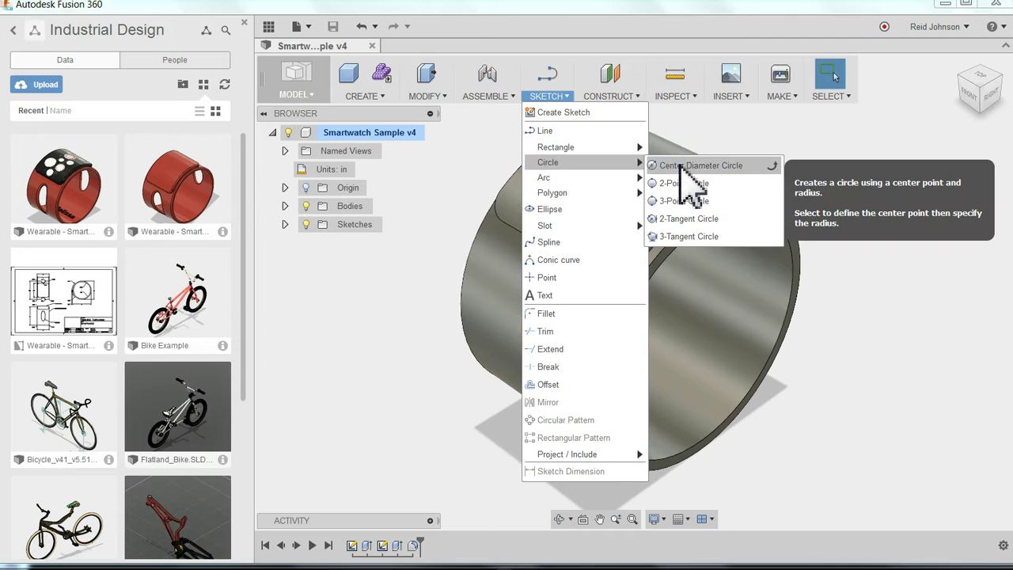
click(690, 165)
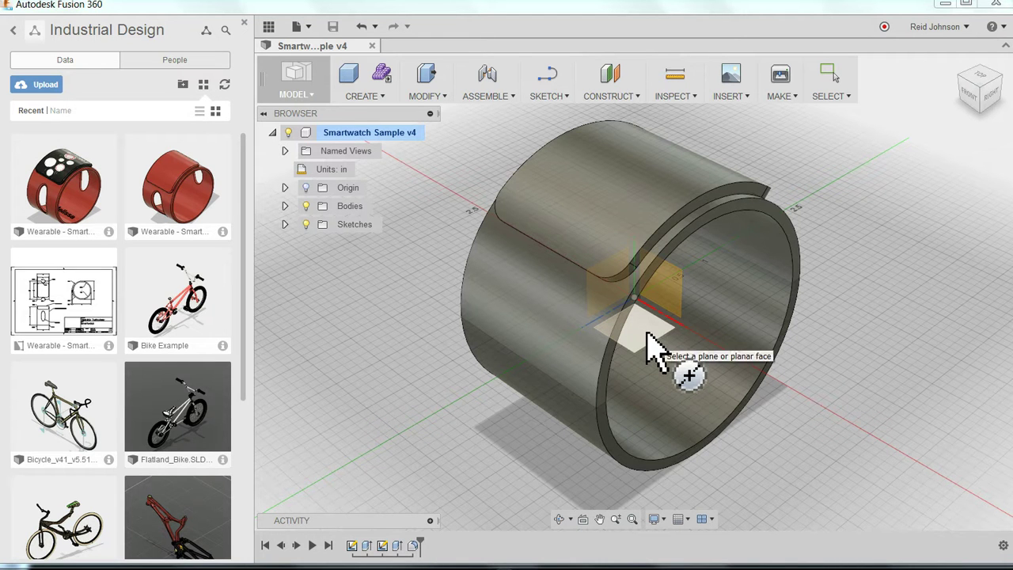
click(647, 333)
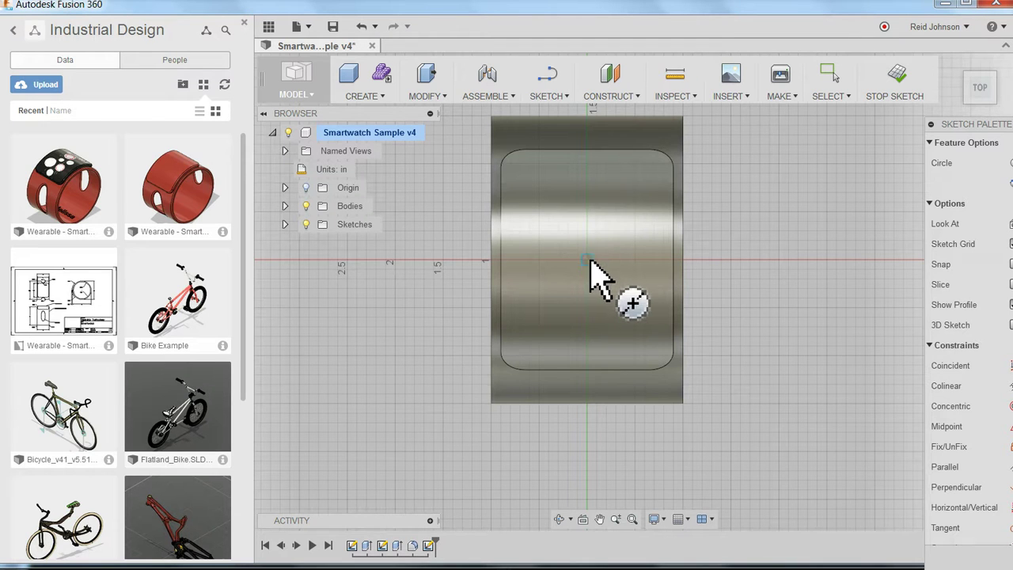
middle_drag(589, 259, 622, 311)
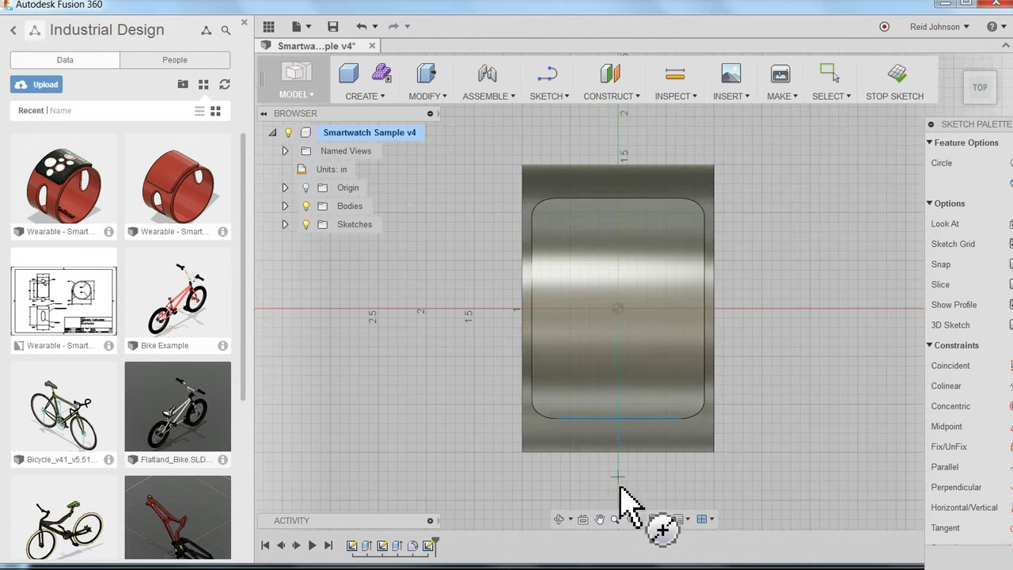
click(601, 519)
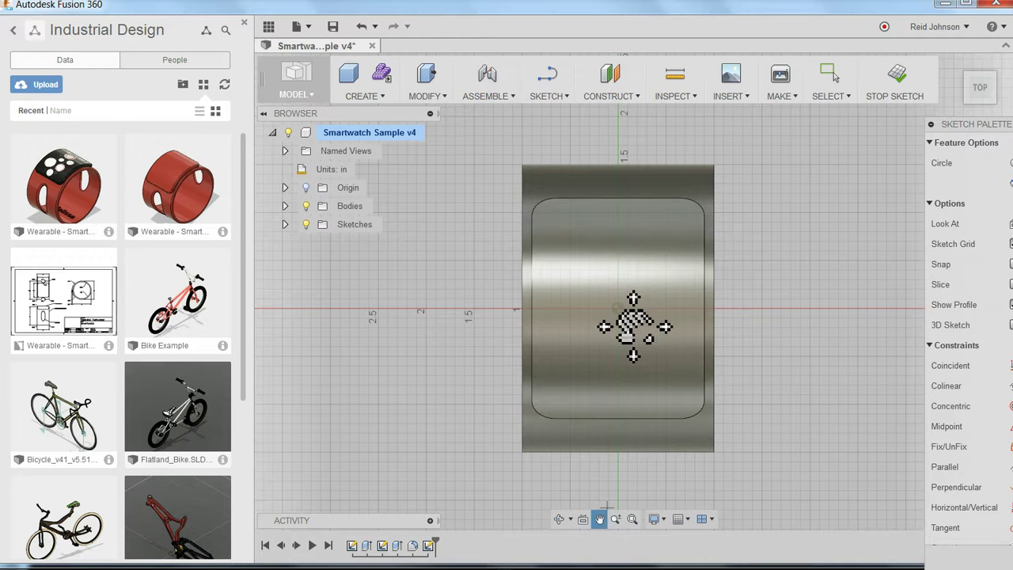
mouse_move(633, 335)
mouse_down()
mouse_move(638, 308)
mouse_move(630, 325)
mouse_up()
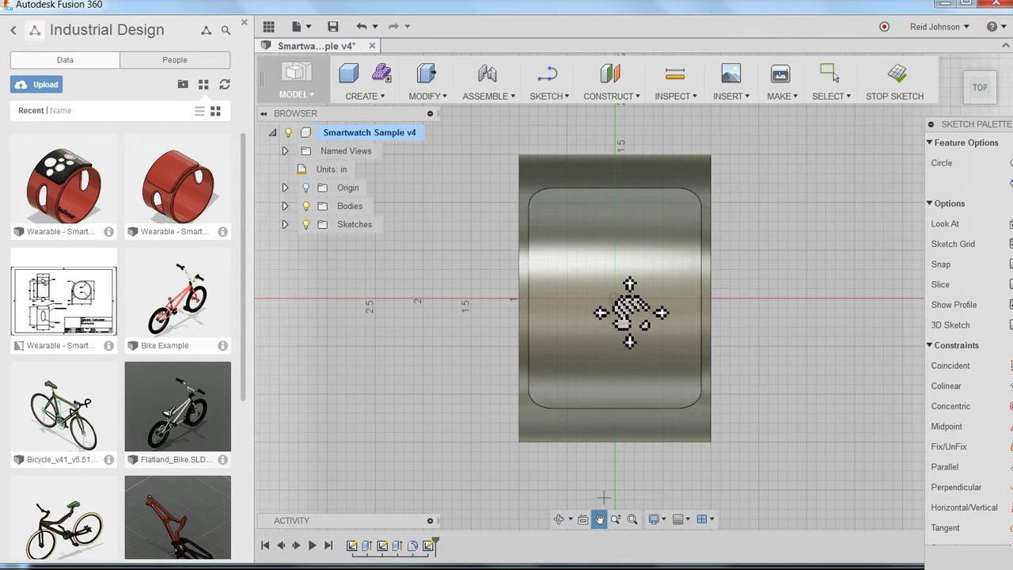
key(Escape)
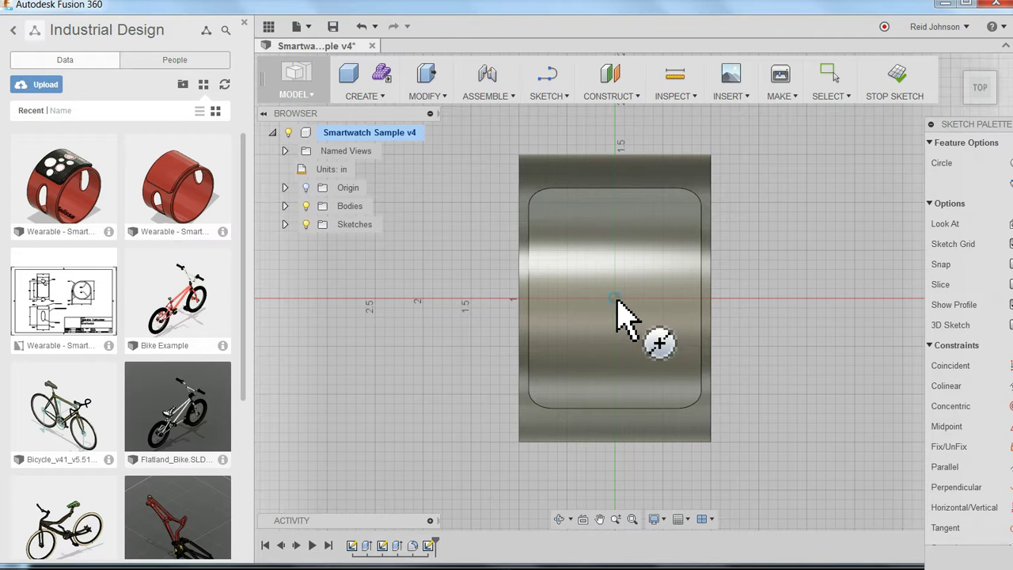
- Draw a 3 in diameter circle centred on the origin over the band
click(615, 299)
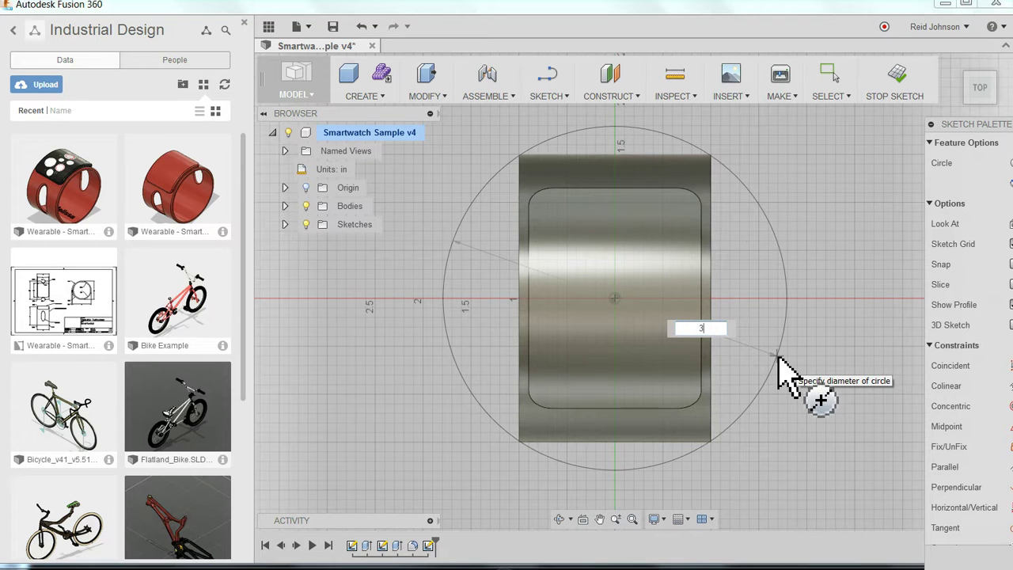
key(Tab)
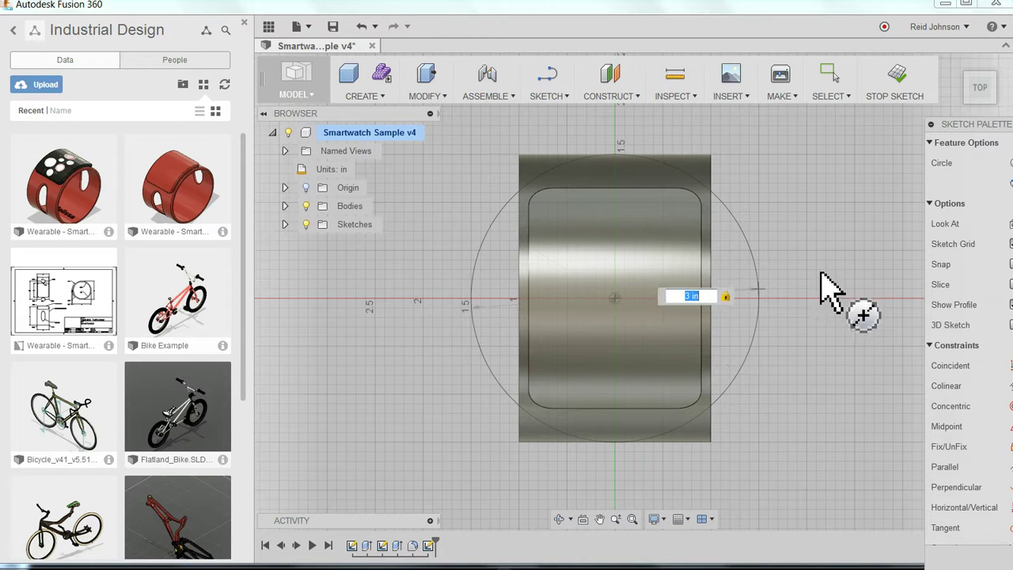
click(792, 204)
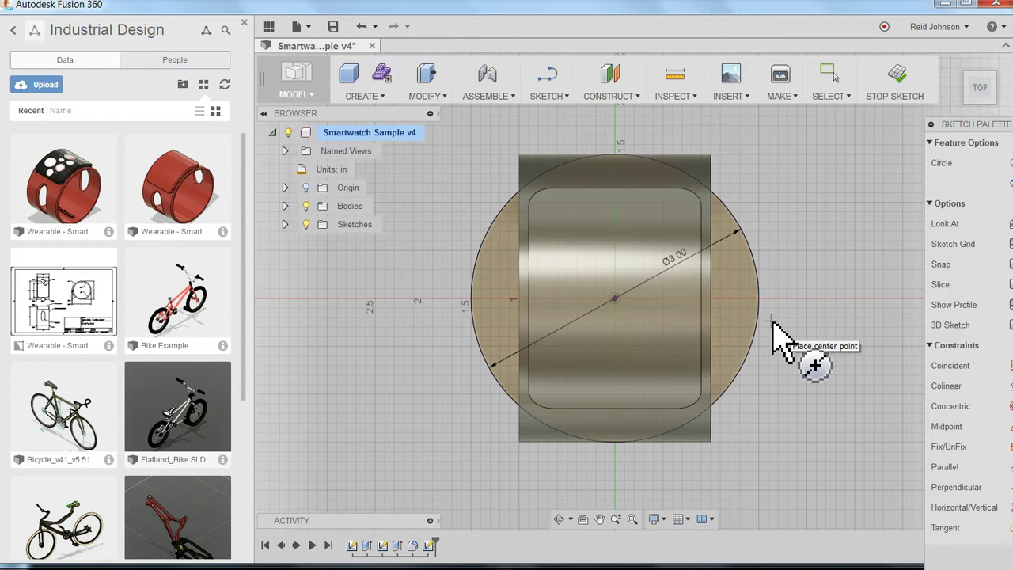
- Turn the 3 in circle into dashed construction geometry
key(Escape)
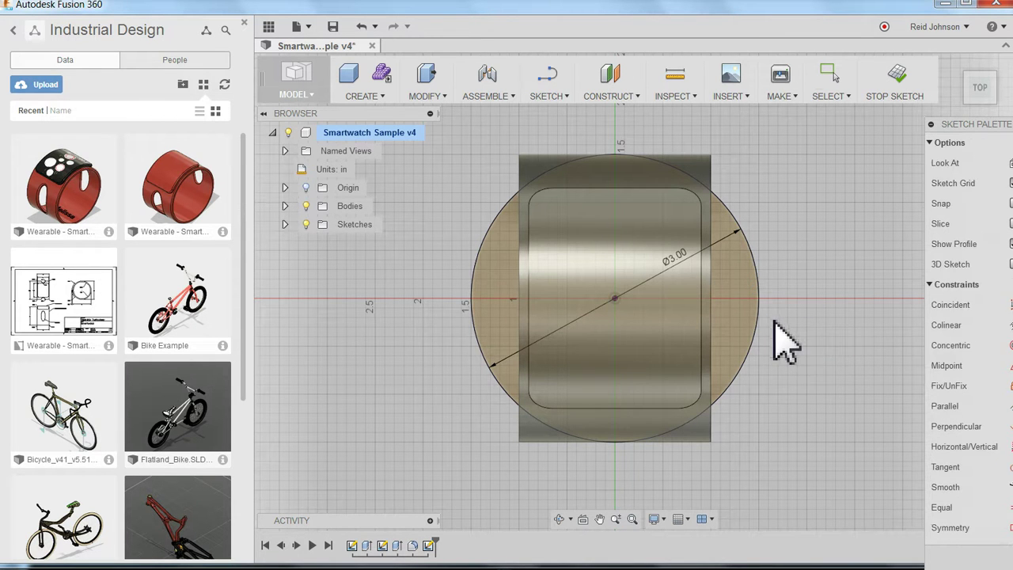
right_click(780, 324)
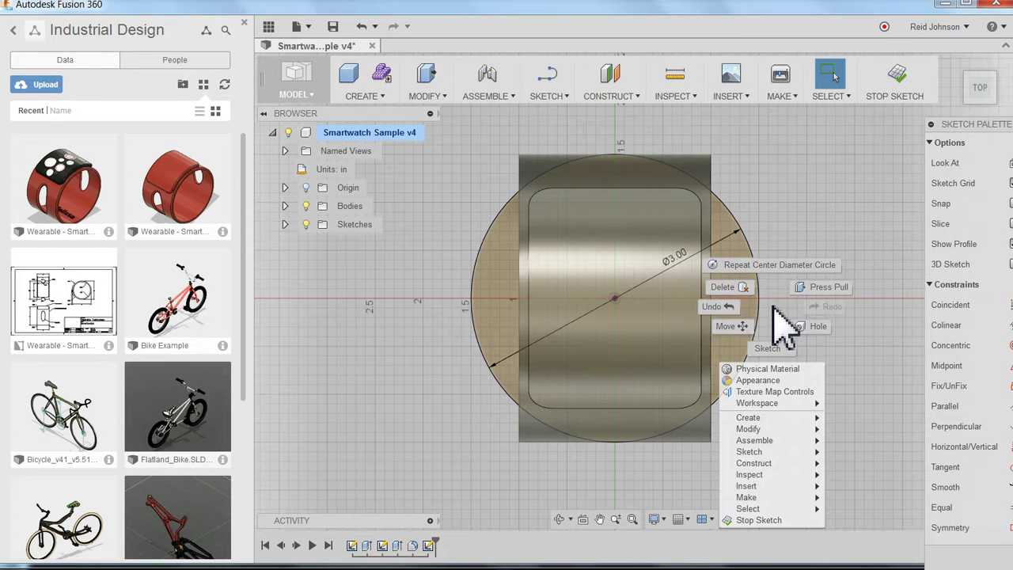
click(774, 306)
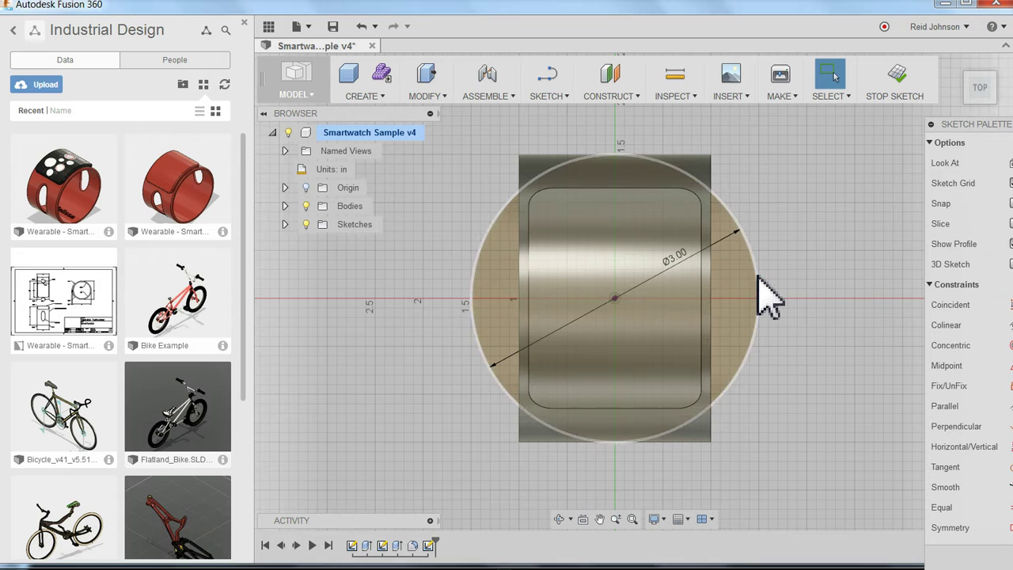
click(757, 279)
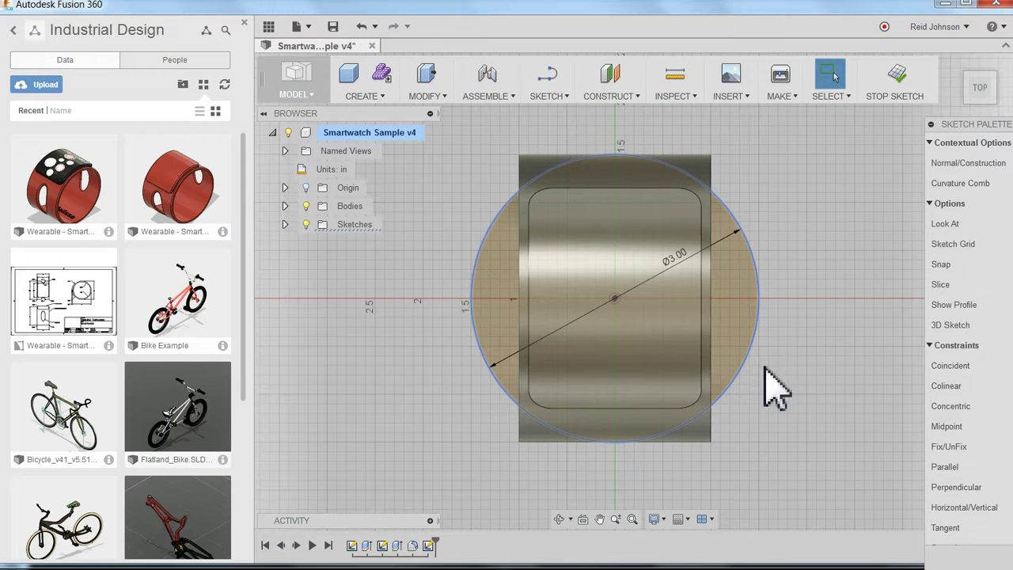
right_click(778, 253)
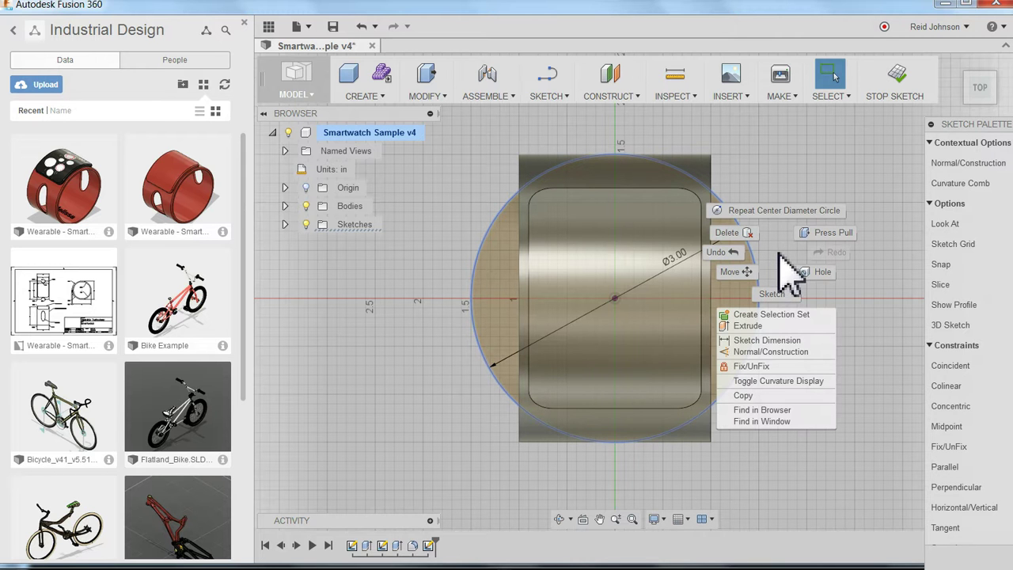
click(777, 353)
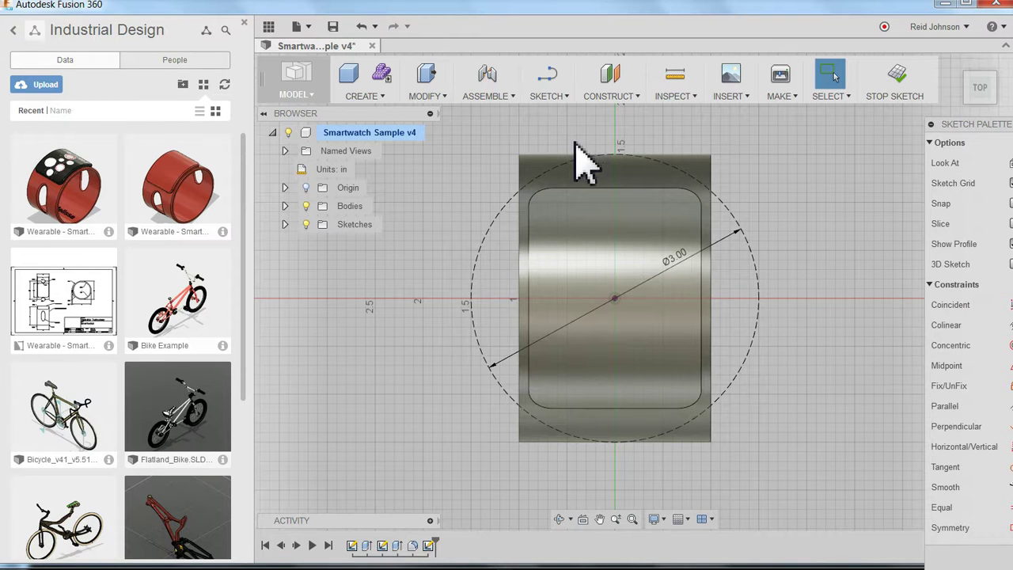
- Draw a 0.5 in circle centred on the construction circle's bottom point
click(565, 100)
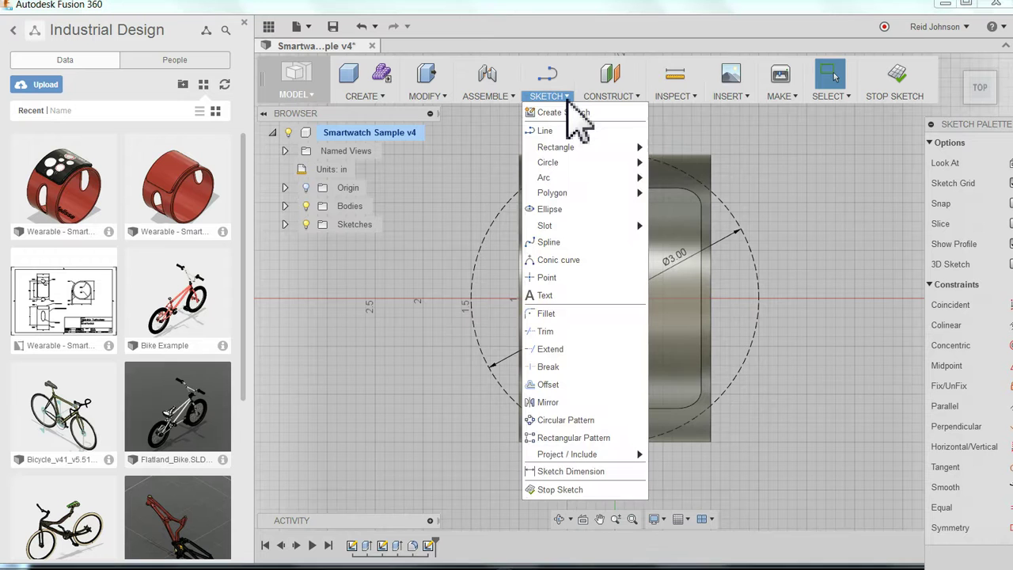
mouse_move(578, 163)
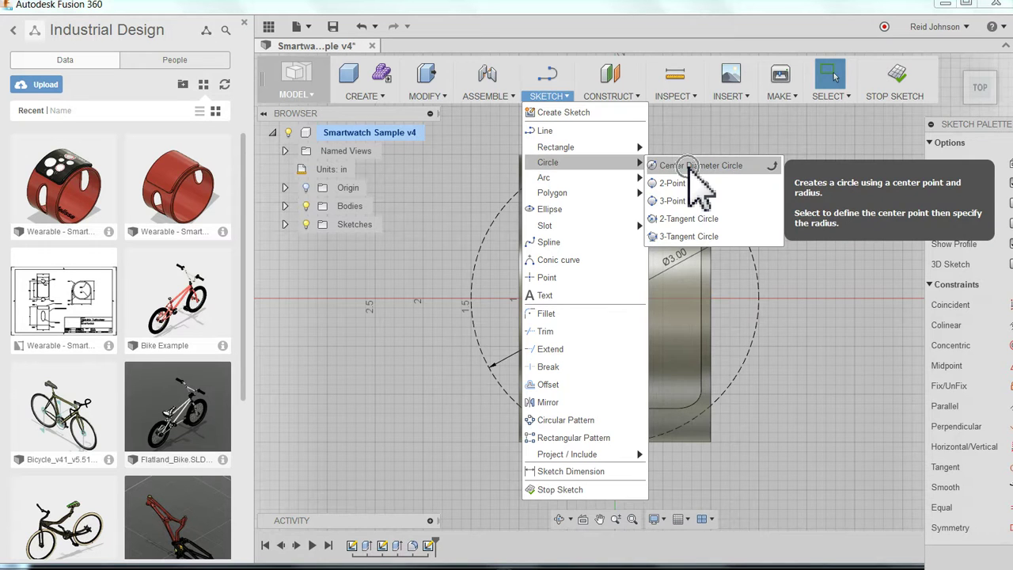
click(692, 166)
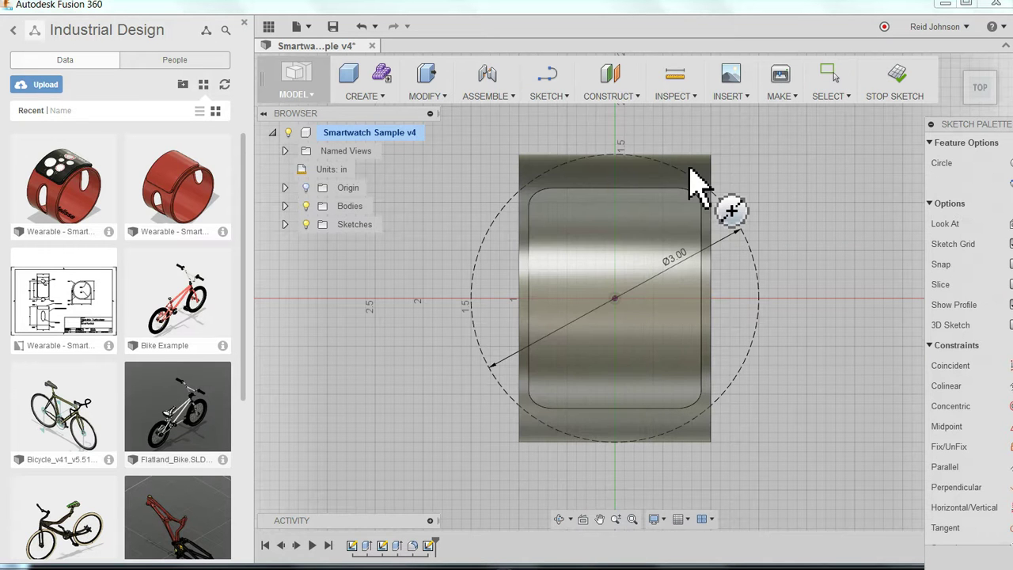
click(617, 444)
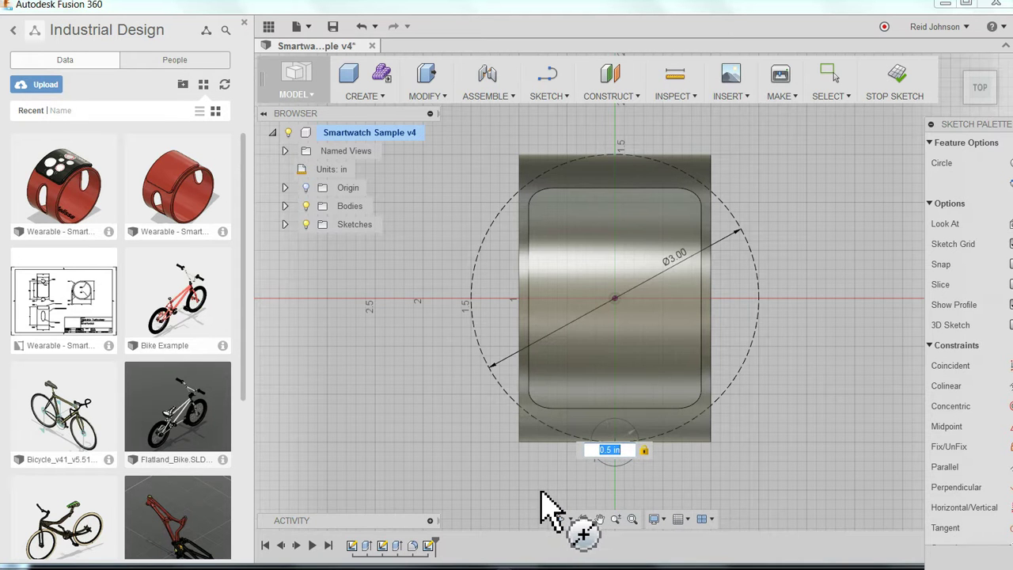
key(Return)
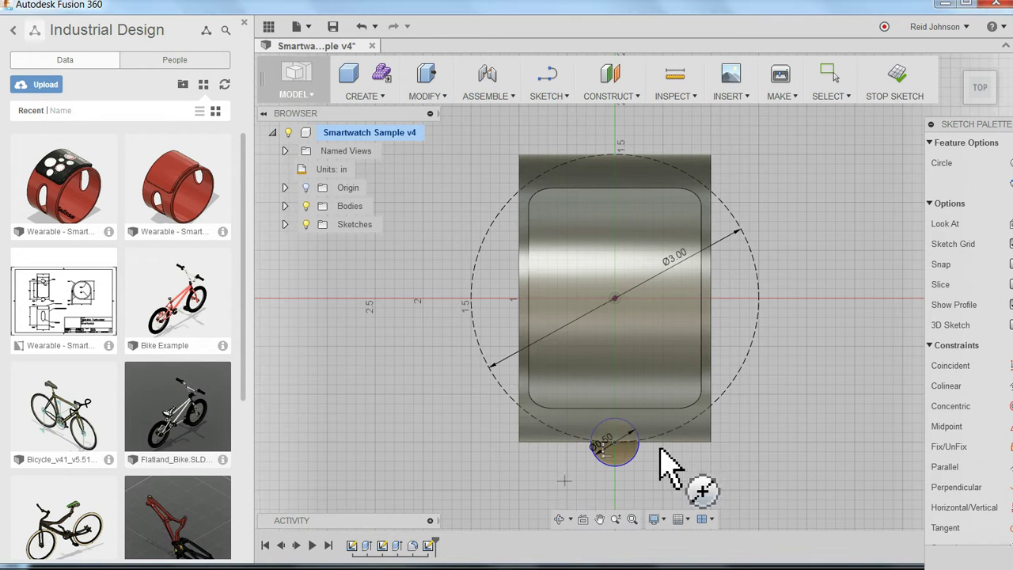
- Add a matching 0.5 in circle on the top point and finish the sketch
click(617, 154)
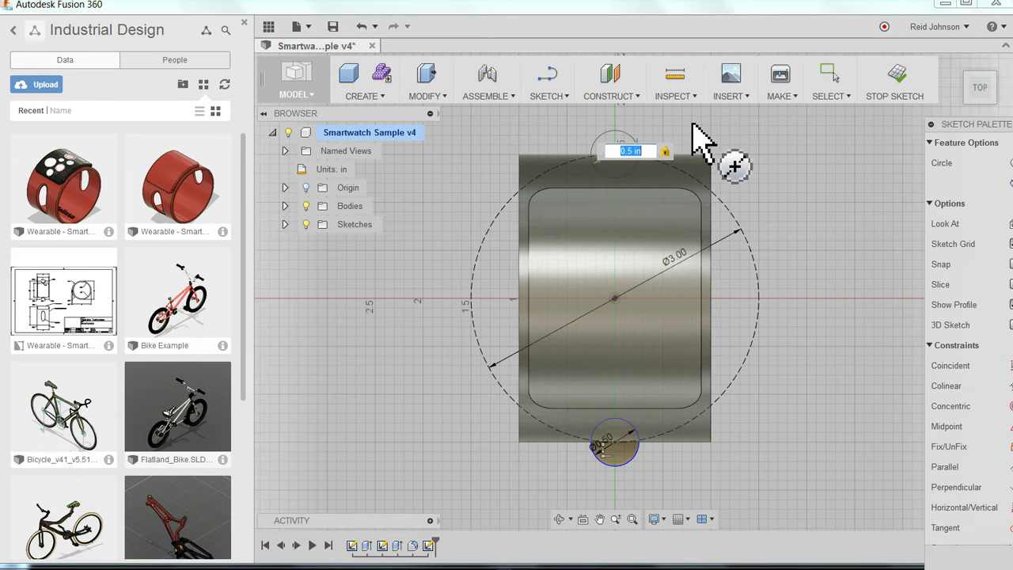
key(Return)
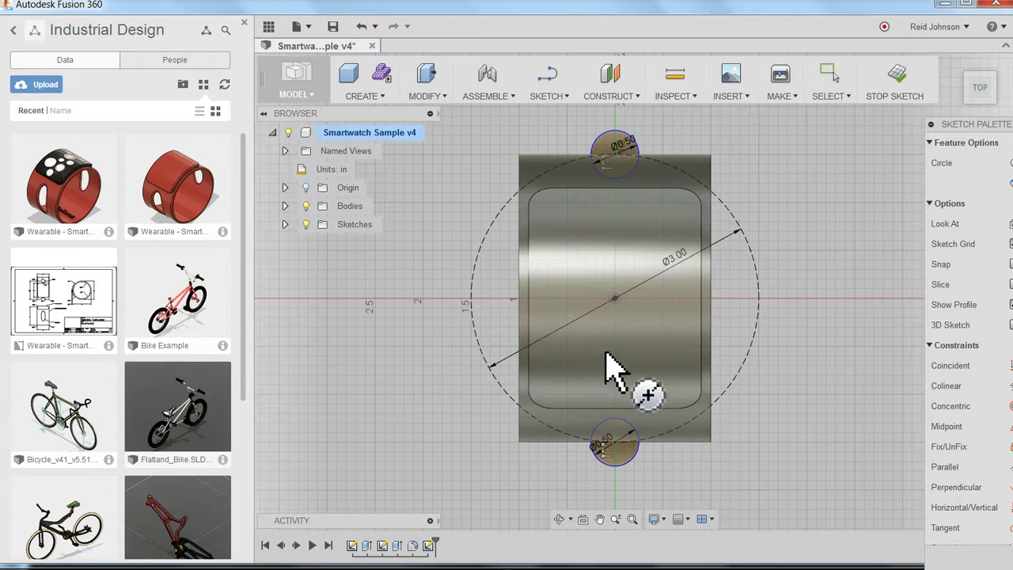
click(895, 82)
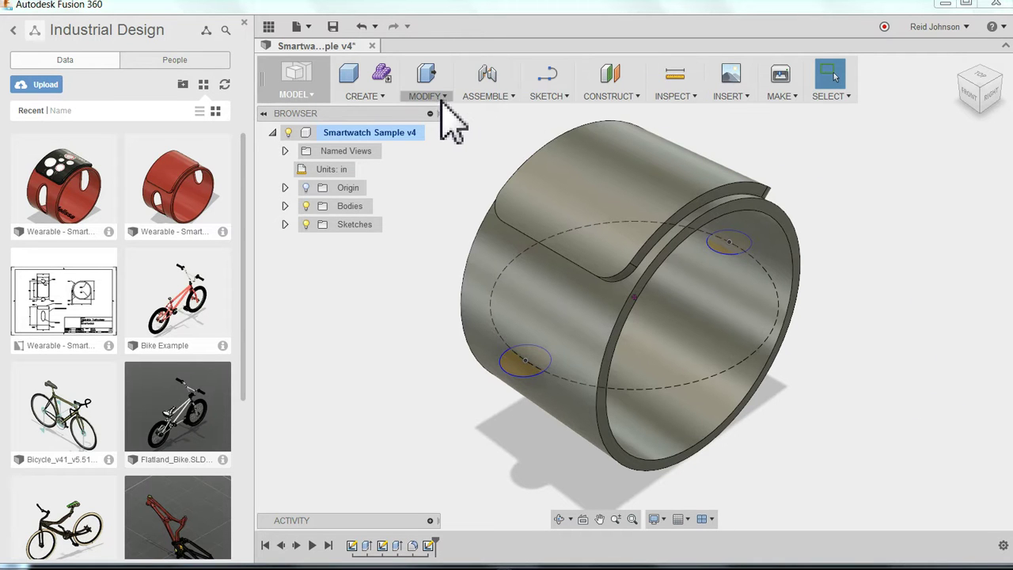
- Start the Press Pull command from the Modify menu
click(441, 99)
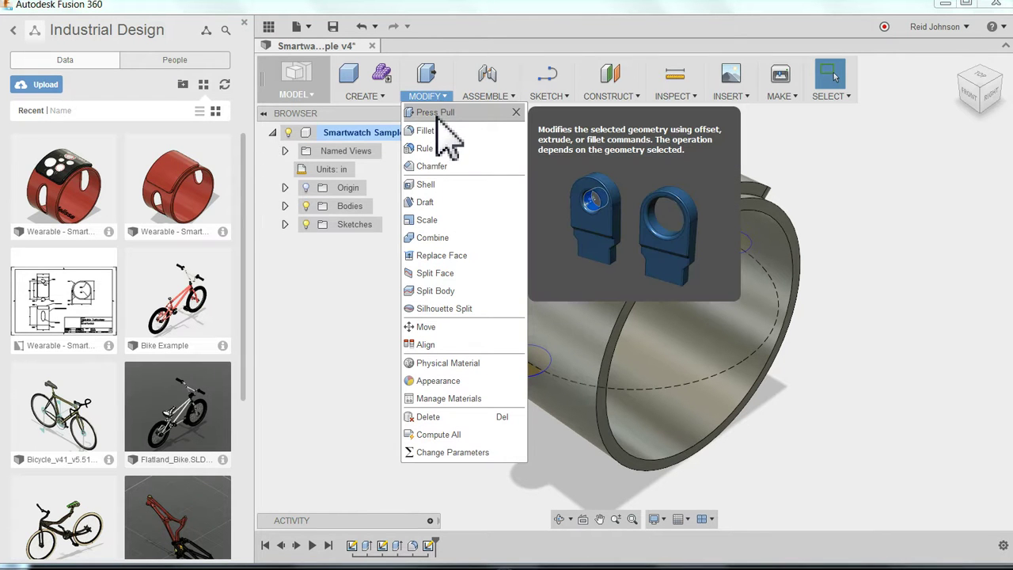
click(435, 114)
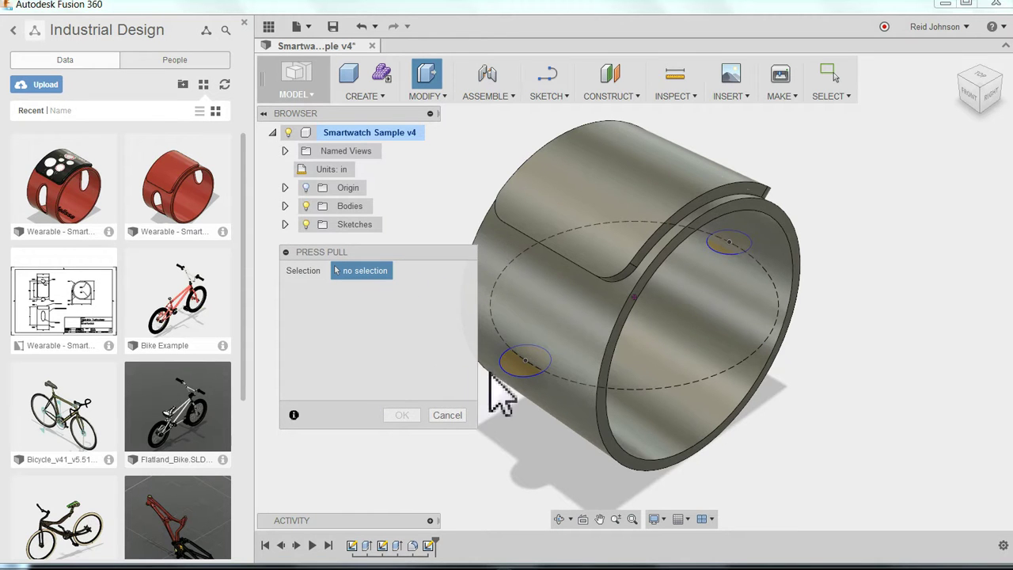
- Select both small circles and preview a symmetric cut of about 1.146 in through the band
click(523, 377)
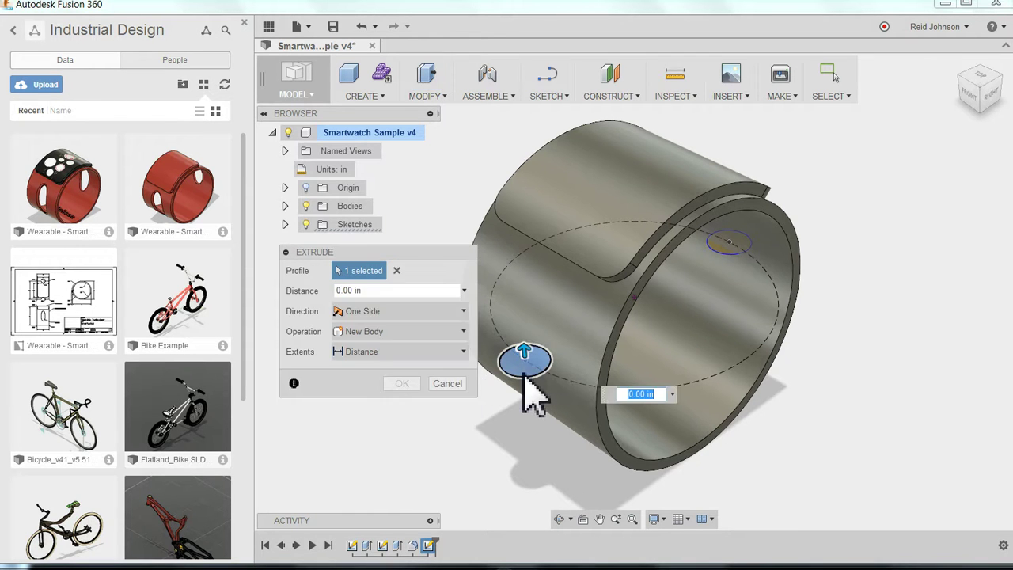
click(733, 255)
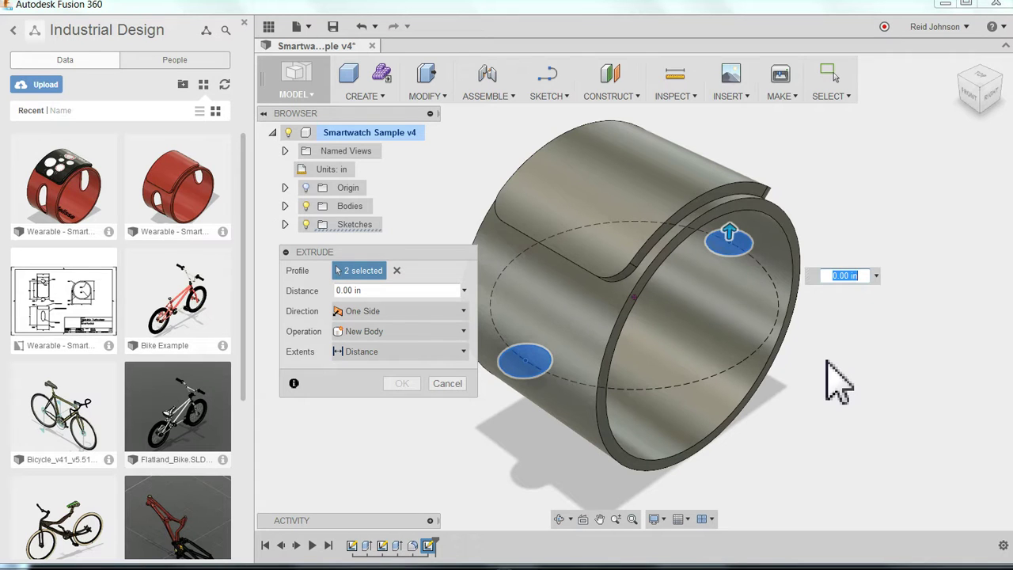
drag(740, 237, 743, 153)
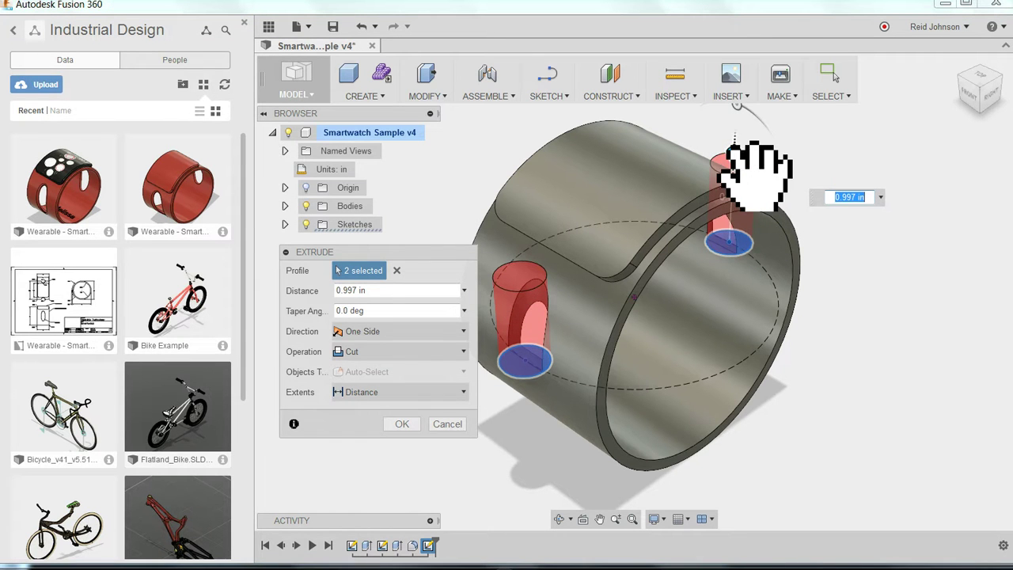
click(388, 333)
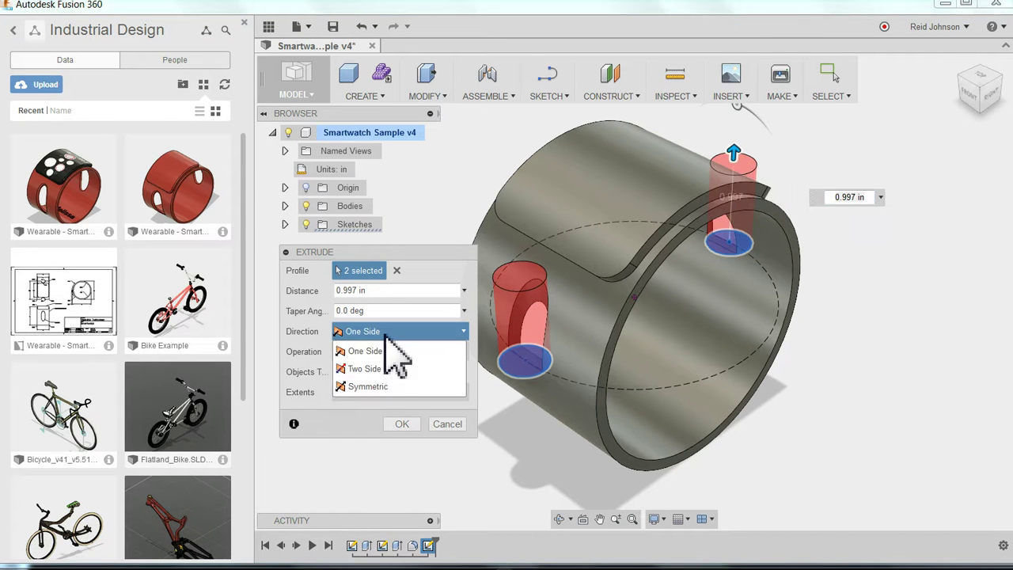
click(386, 388)
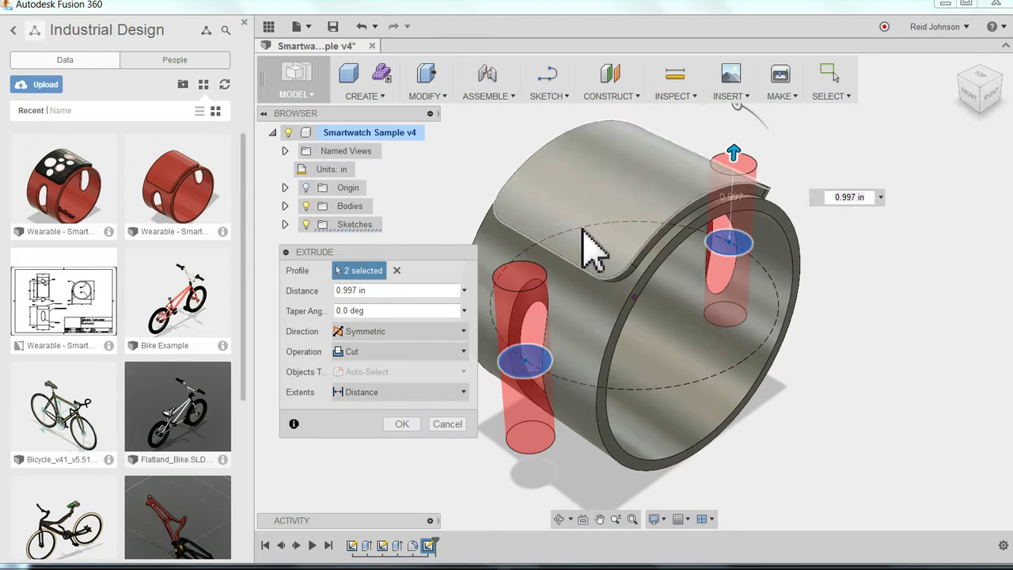
drag(760, 172, 744, 154)
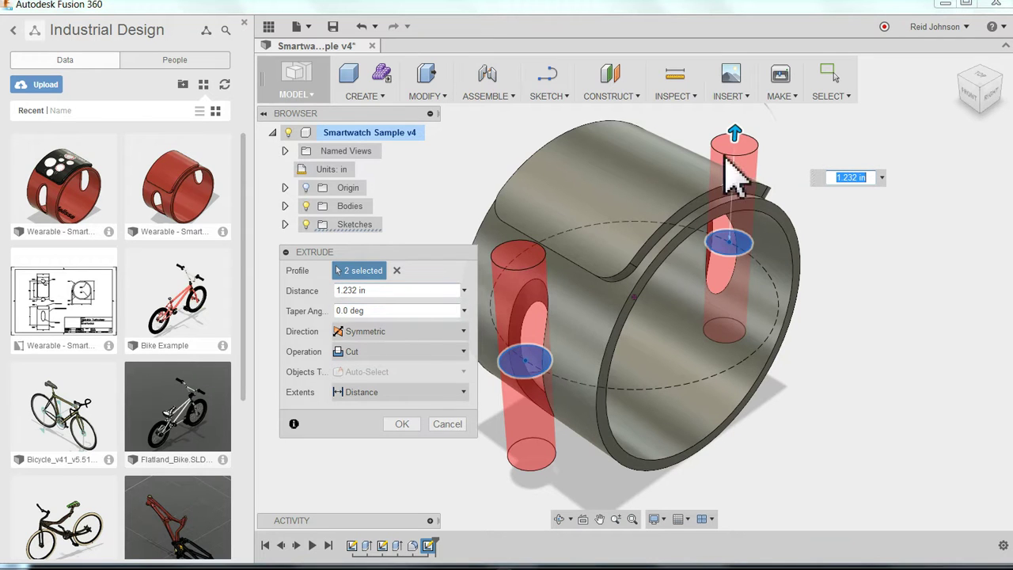
drag(776, 159, 756, 163)
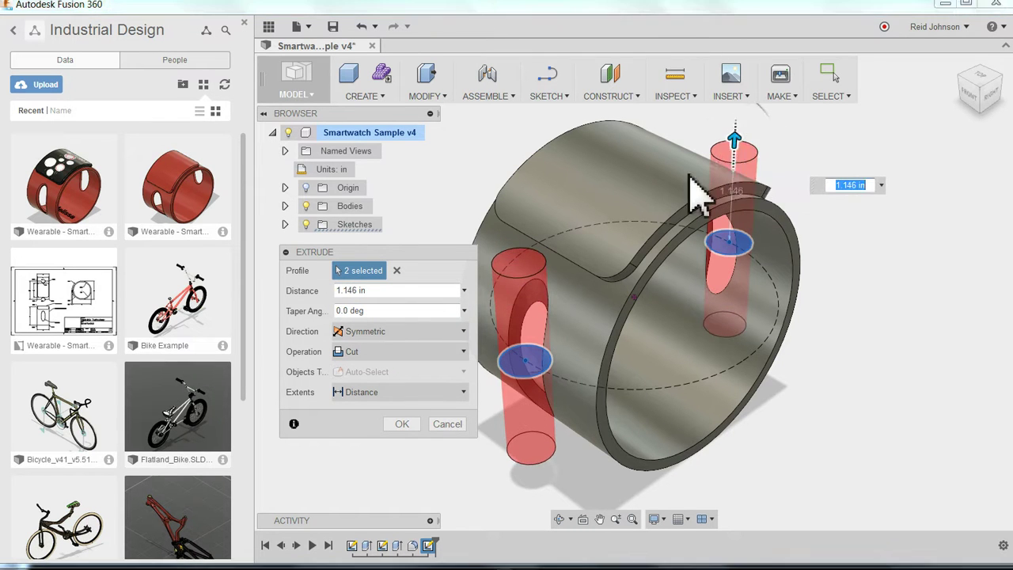
- Set the symmetric distance to 1.5 in, trying New Body, Join and Intersect before returning to Cut
click(396, 294)
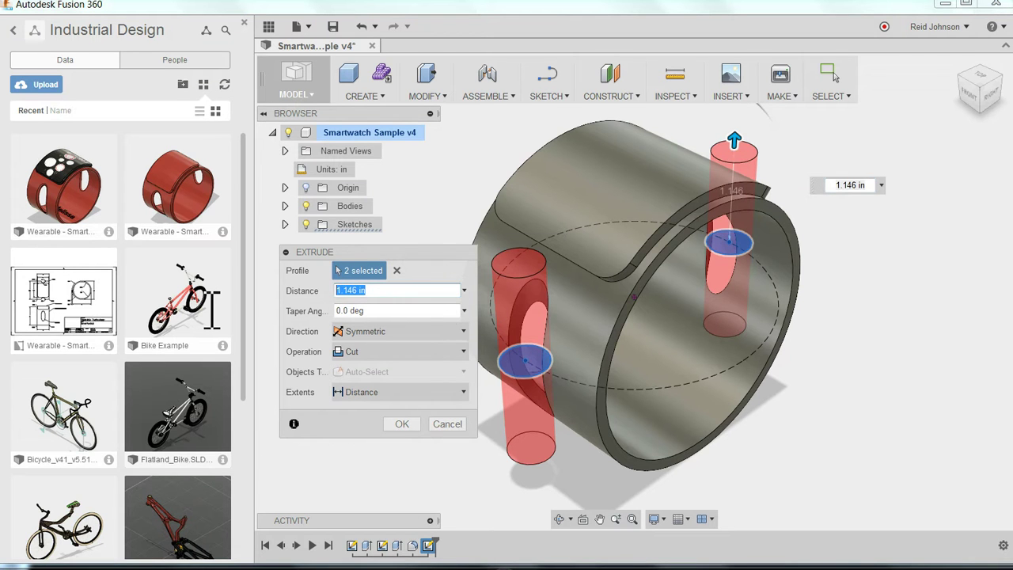
text(1.5)
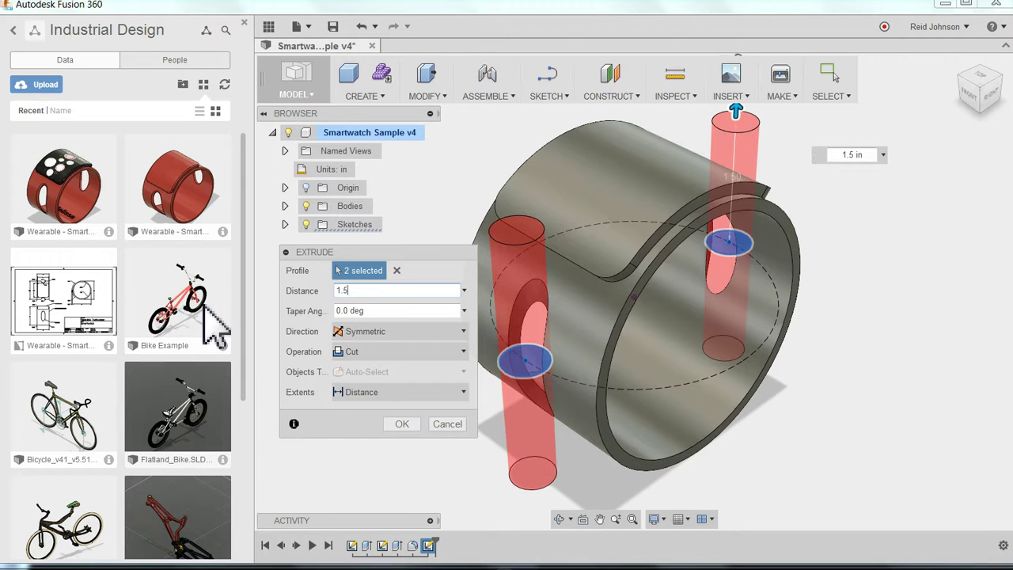
click(353, 358)
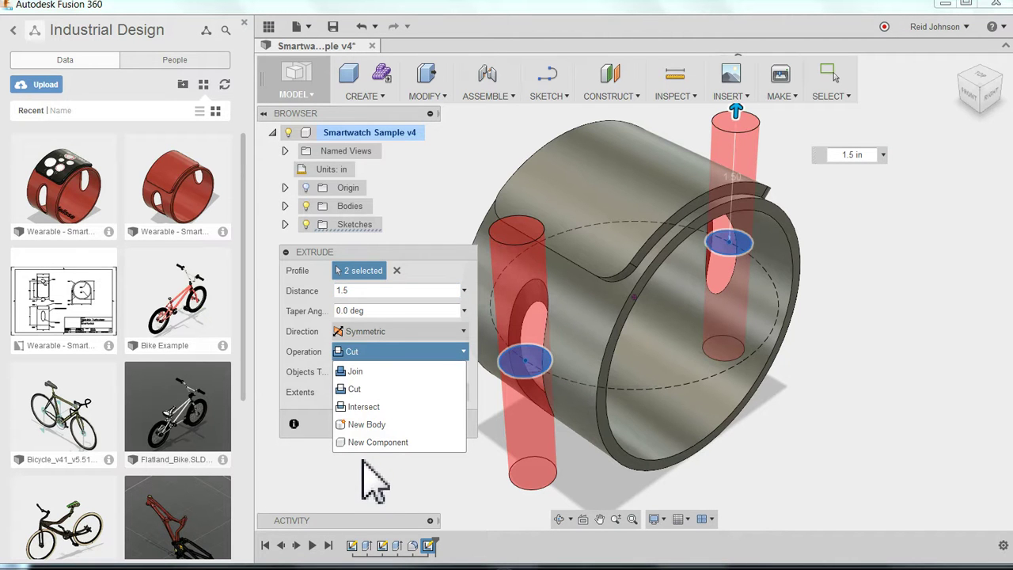
click(367, 425)
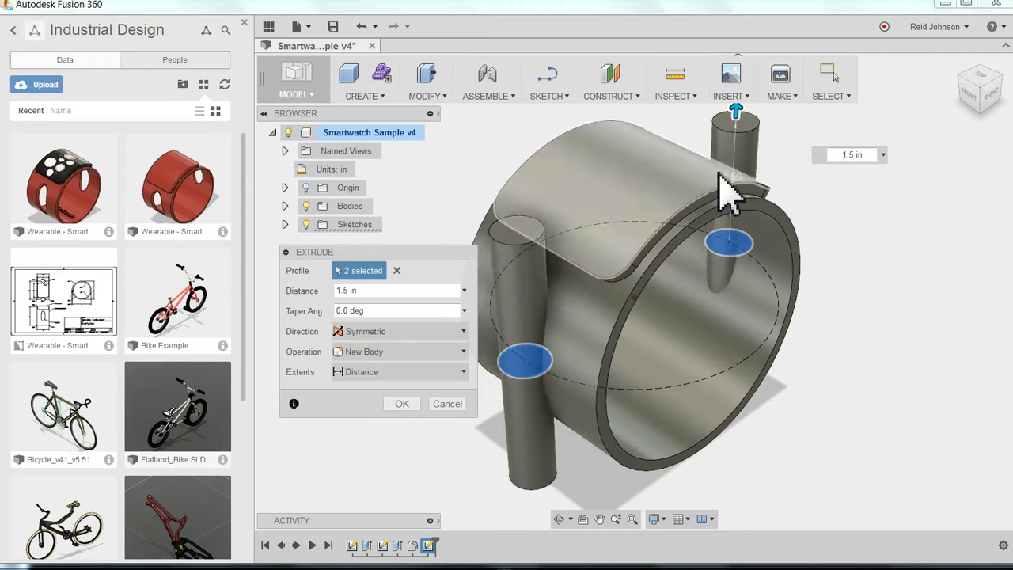
click(361, 354)
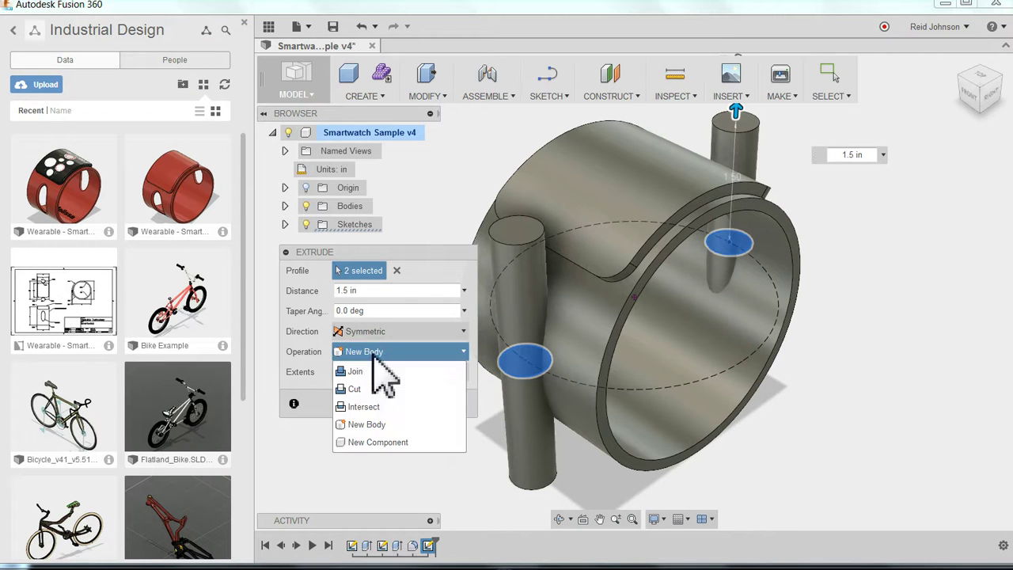
click(408, 370)
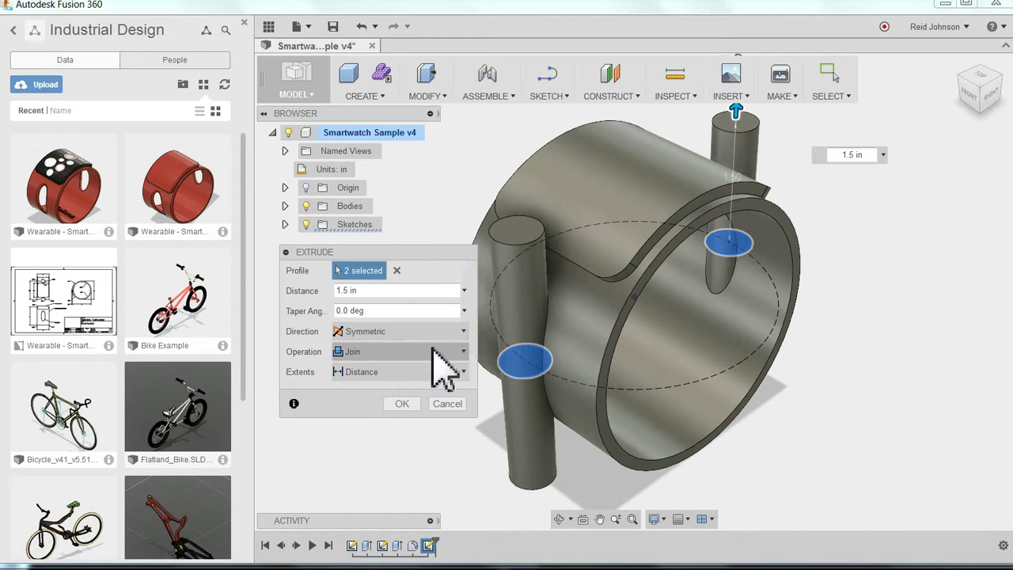
click(380, 351)
click(370, 407)
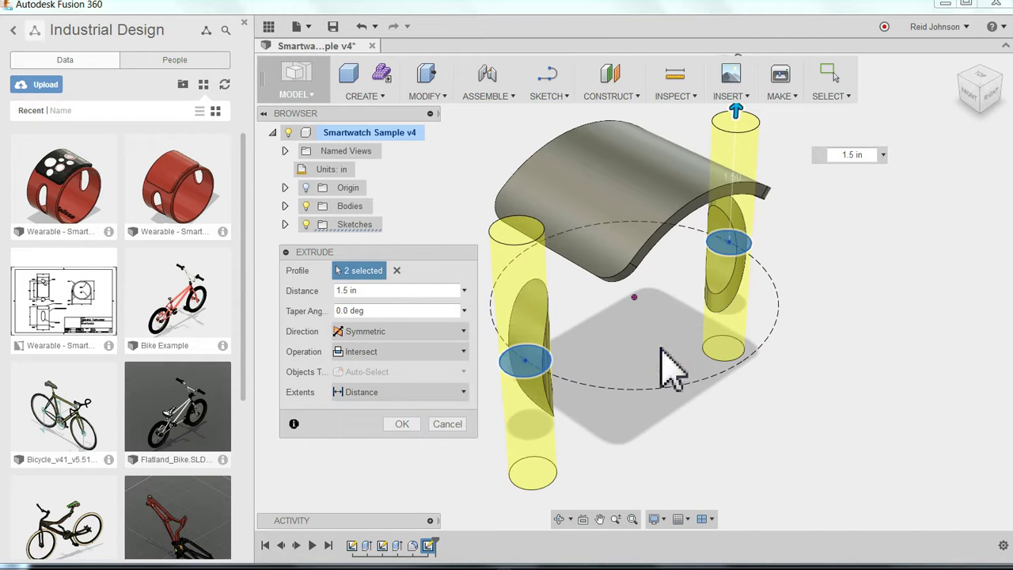
click(394, 358)
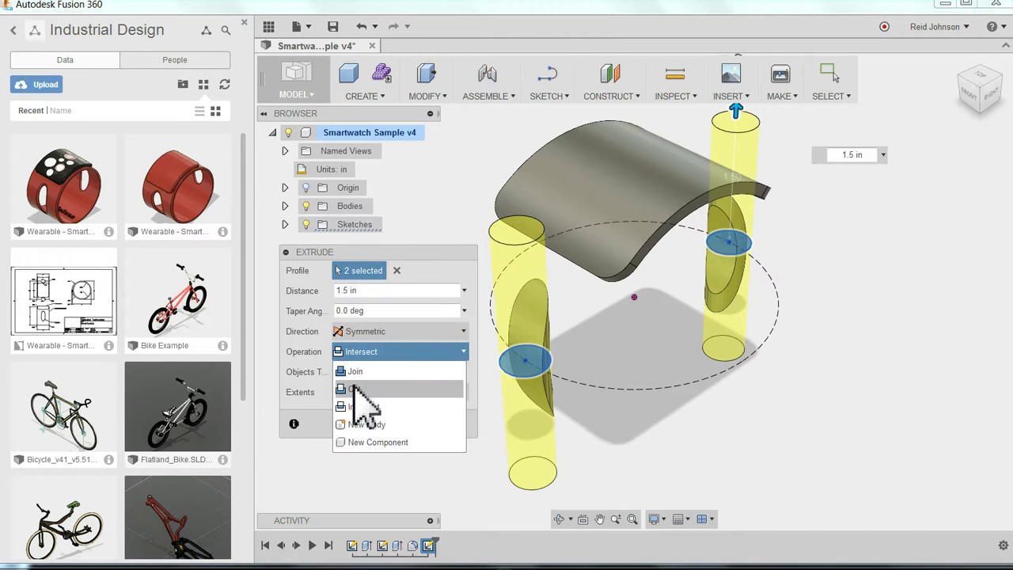
click(356, 388)
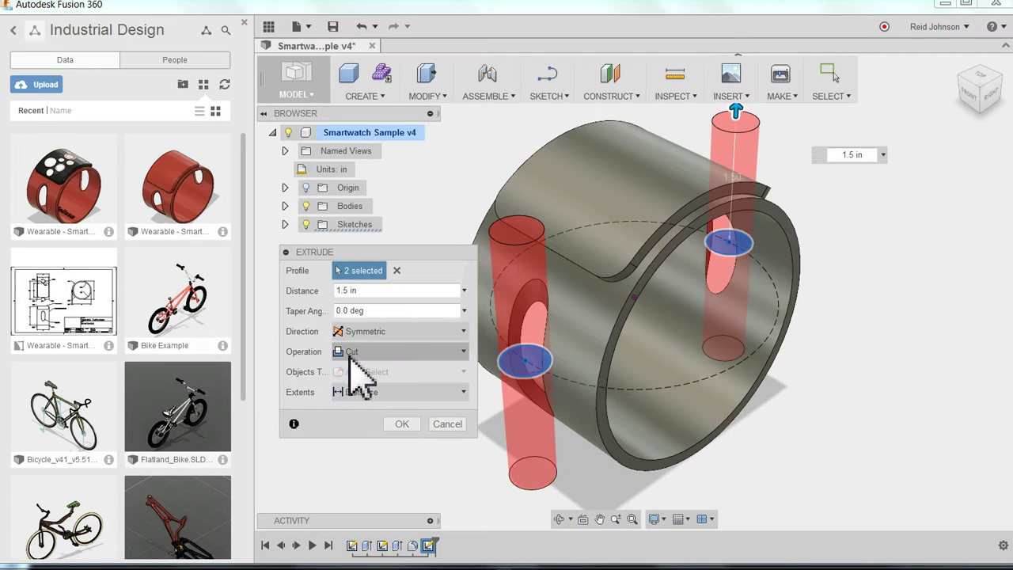
- Apply the cut to create the two 0.5 in holes and save a new version
click(402, 424)
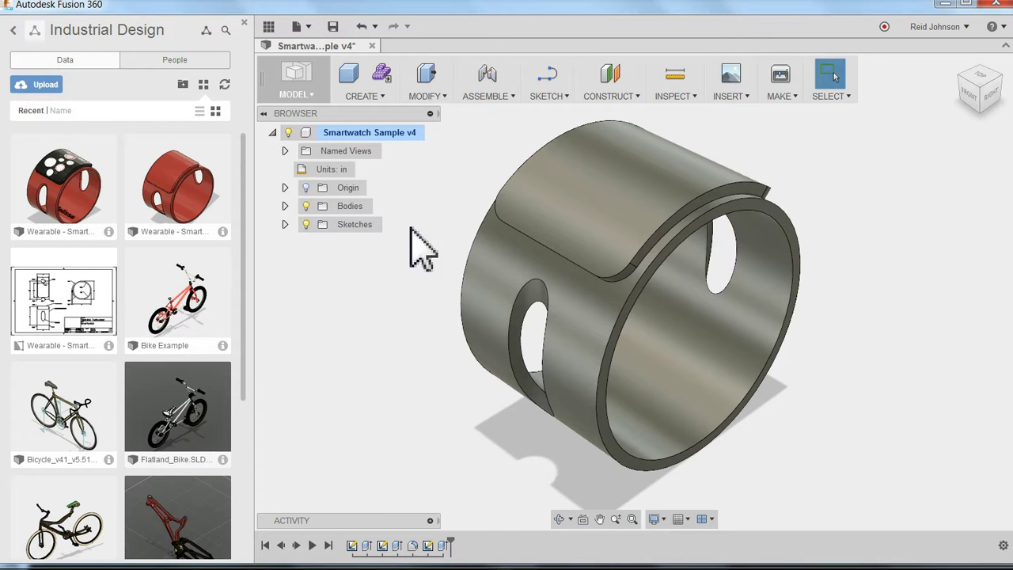
click(332, 32)
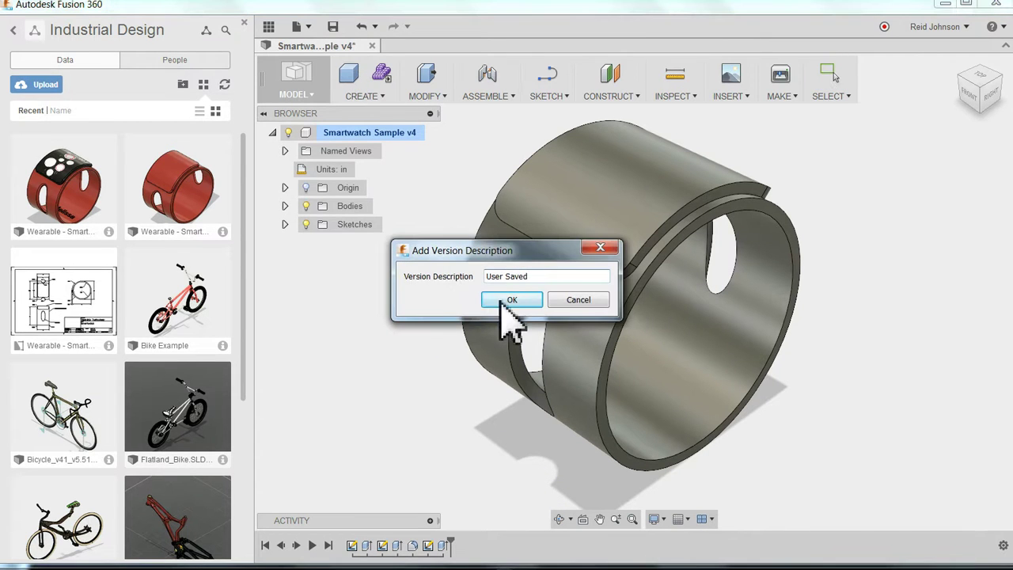